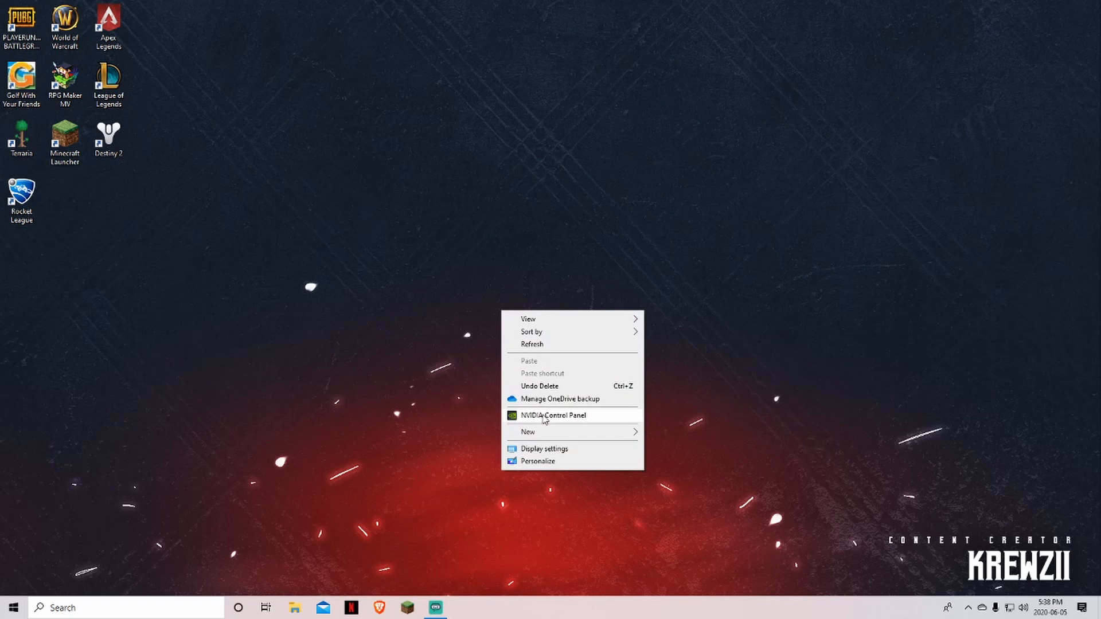
Right-click the desktop to bring up the menu with the NVIDIA Control Panel entry
click(544, 417)
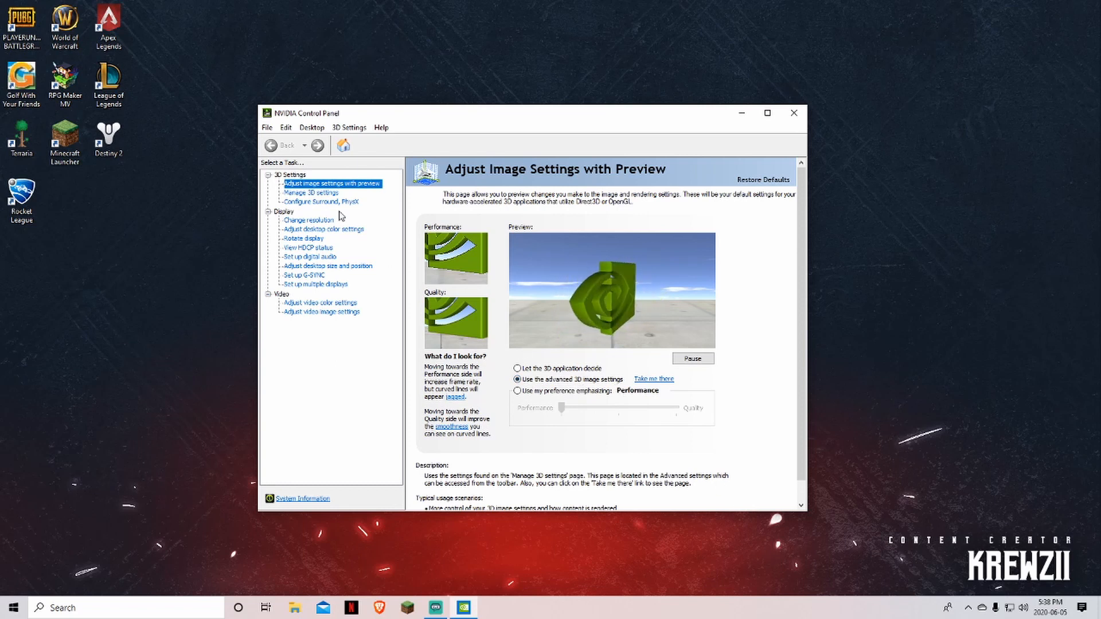
In Manage 3D settings, confirm Image Sharpening at 0.50
click(314, 194)
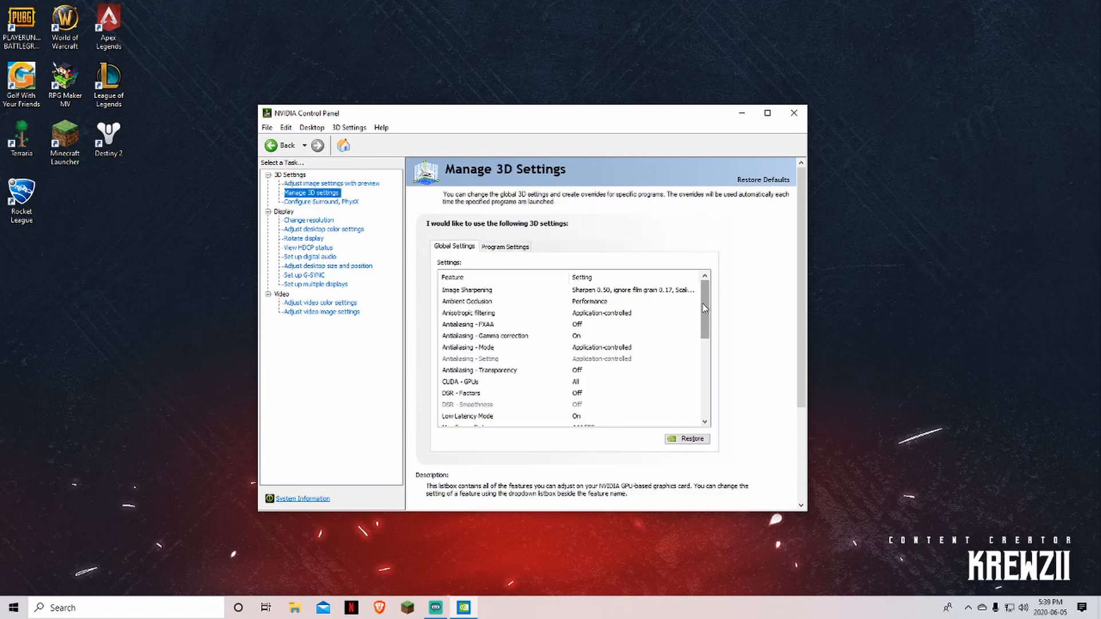
mouse_move(705, 317)
mouse_down()
mouse_move(706, 328)
mouse_move(709, 311)
mouse_up()
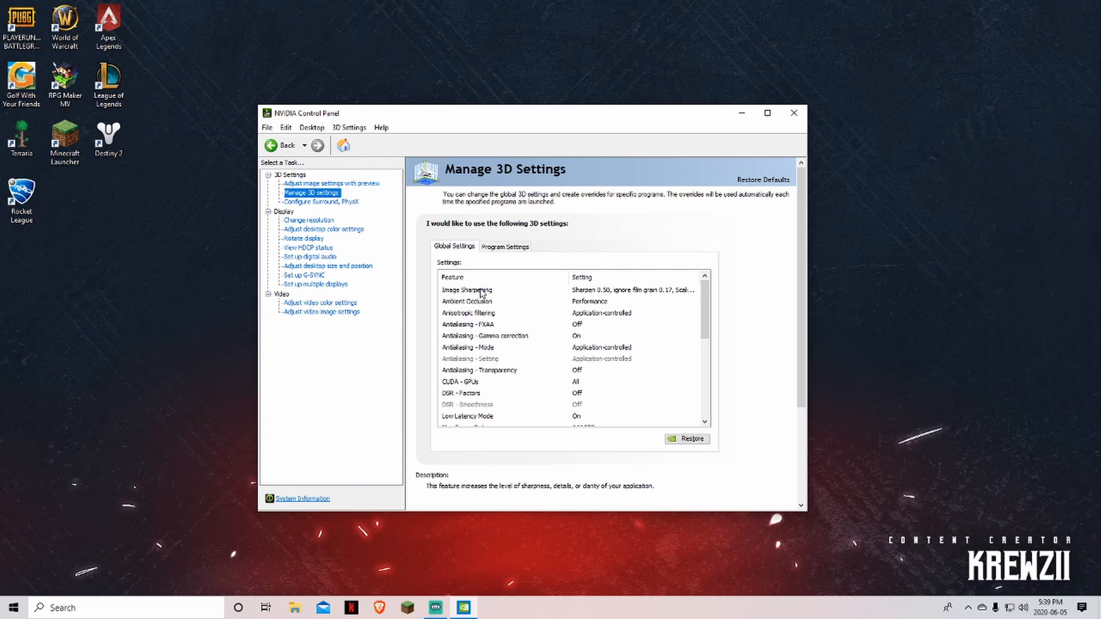
click(585, 292)
click(584, 294)
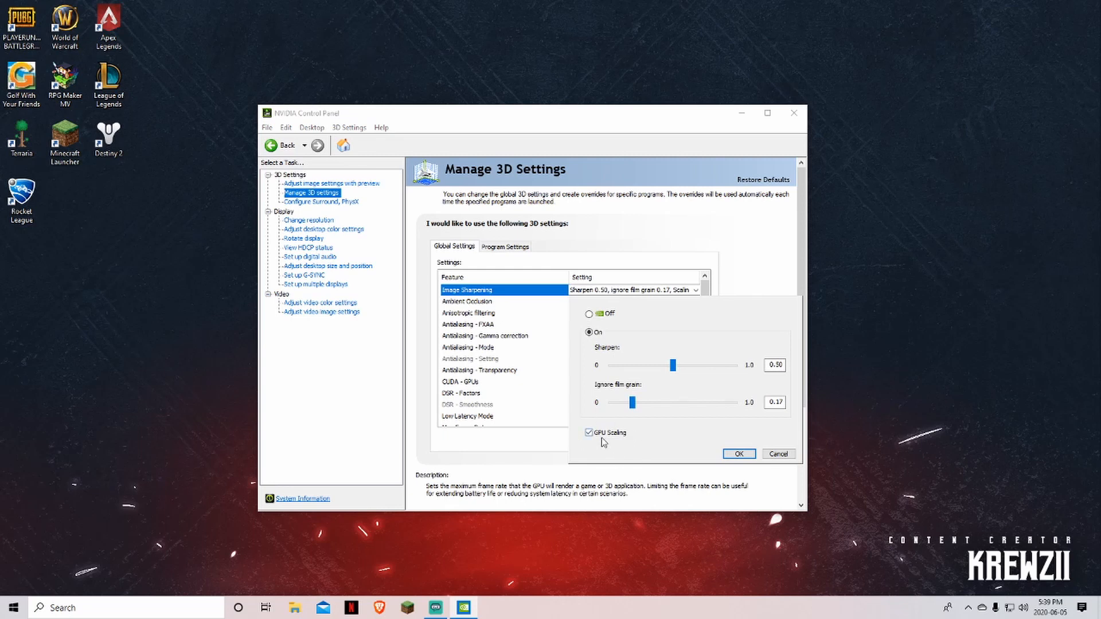
click(739, 453)
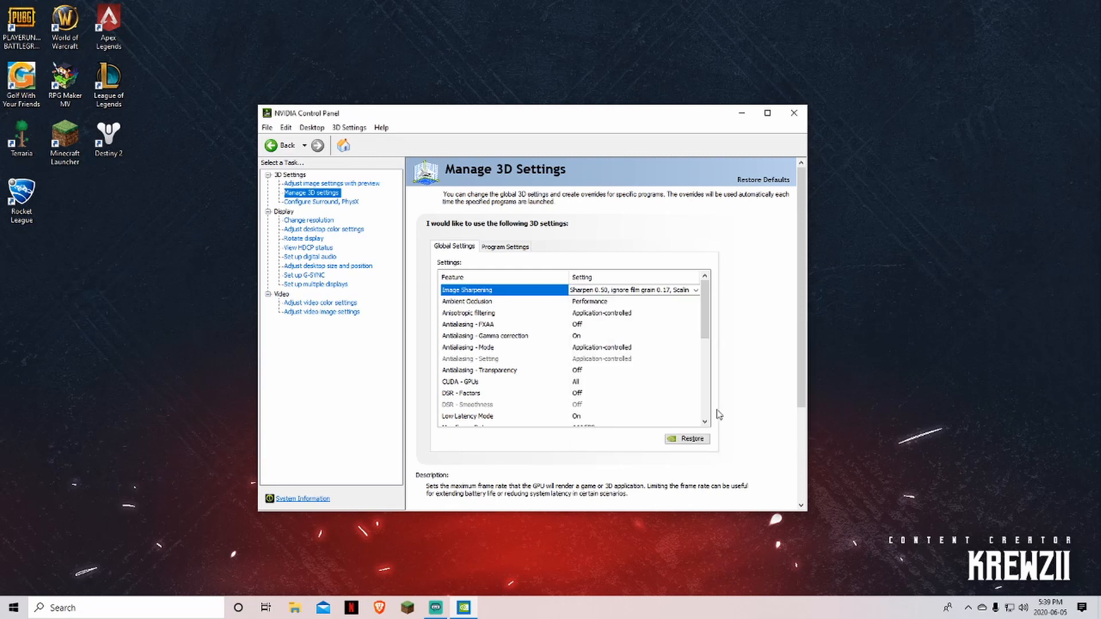
Set Ambient Occlusion to Performance
click(587, 306)
click(588, 304)
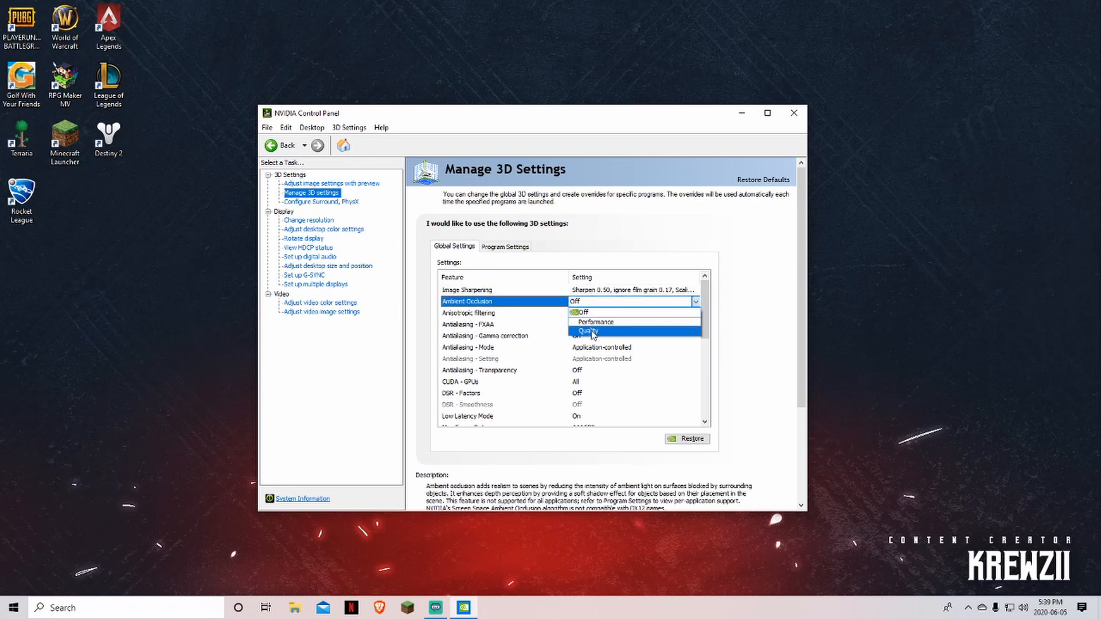
click(595, 322)
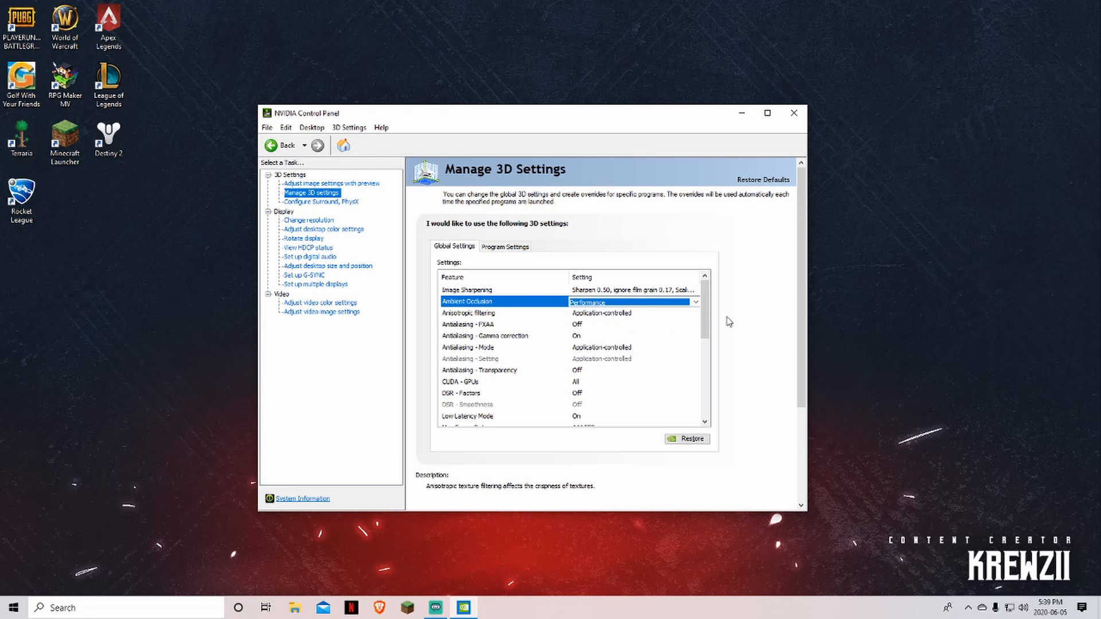
drag(704, 316, 704, 323)
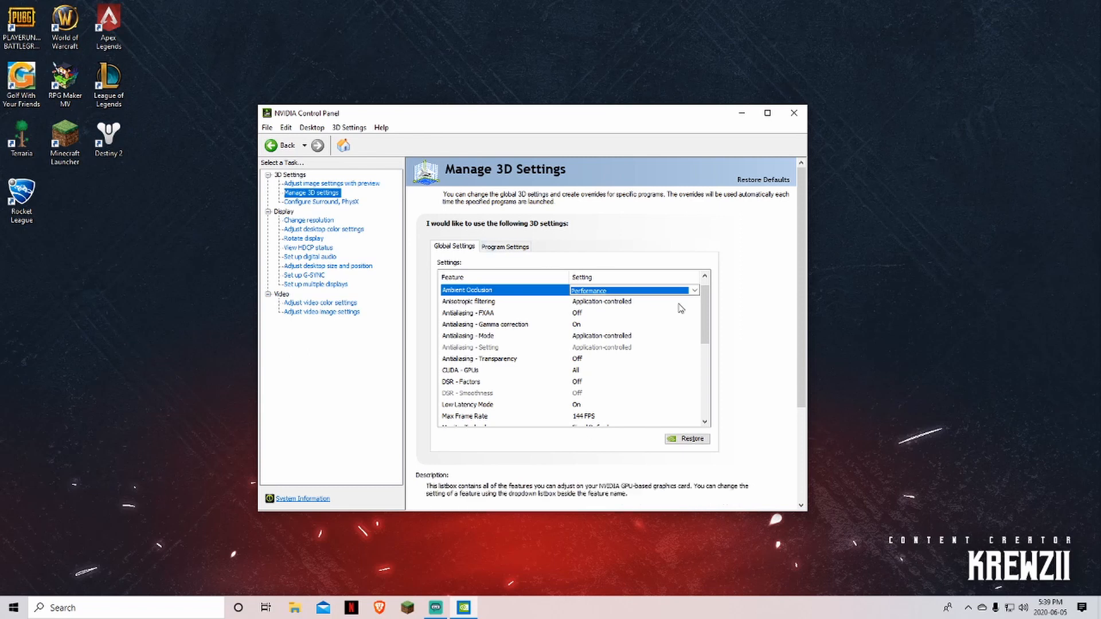
click(576, 315)
click(582, 314)
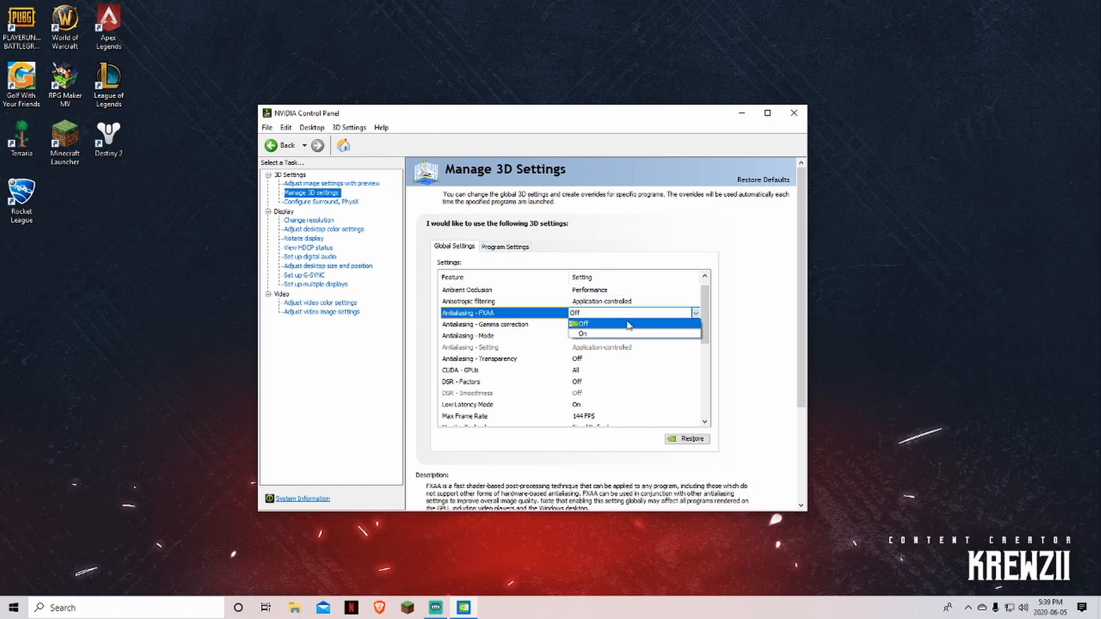
click(593, 324)
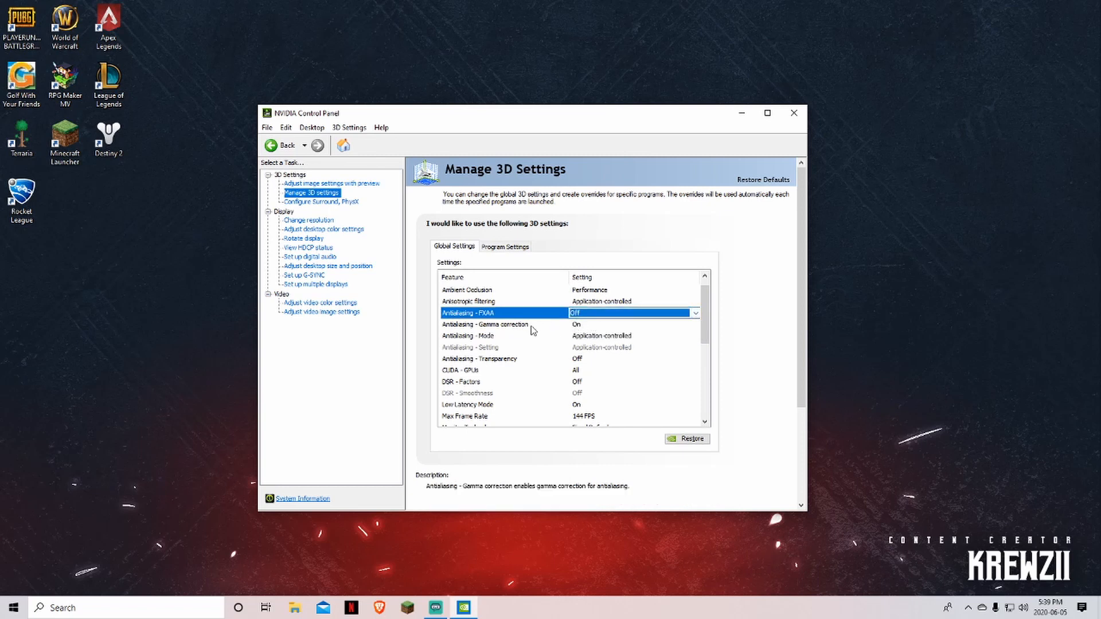
click(579, 326)
click(695, 323)
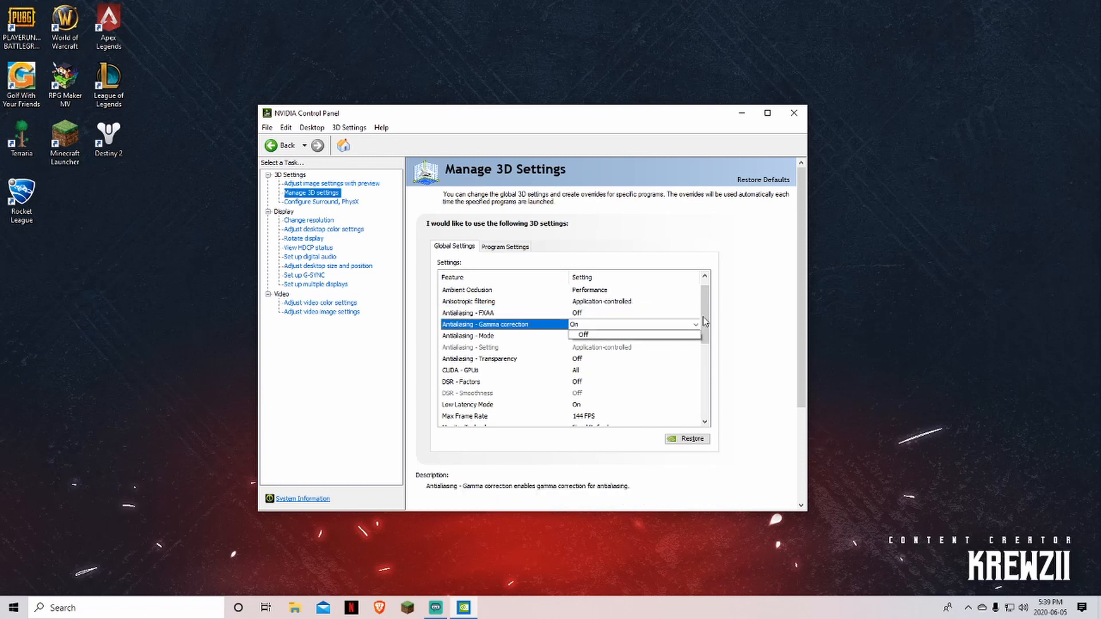
drag(704, 321, 705, 339)
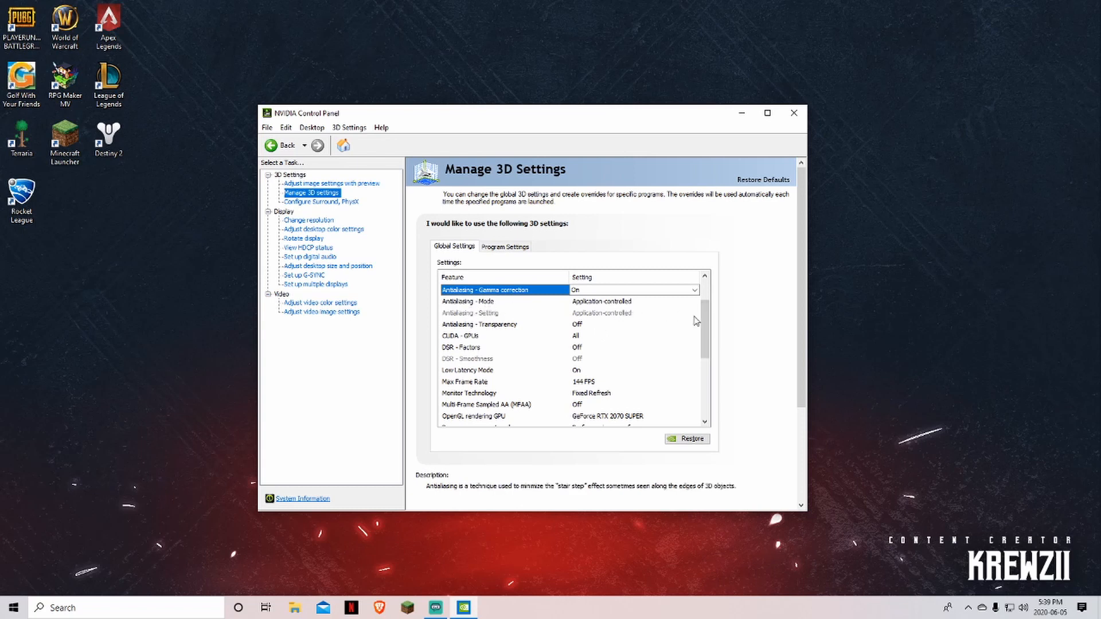
drag(705, 322, 706, 334)
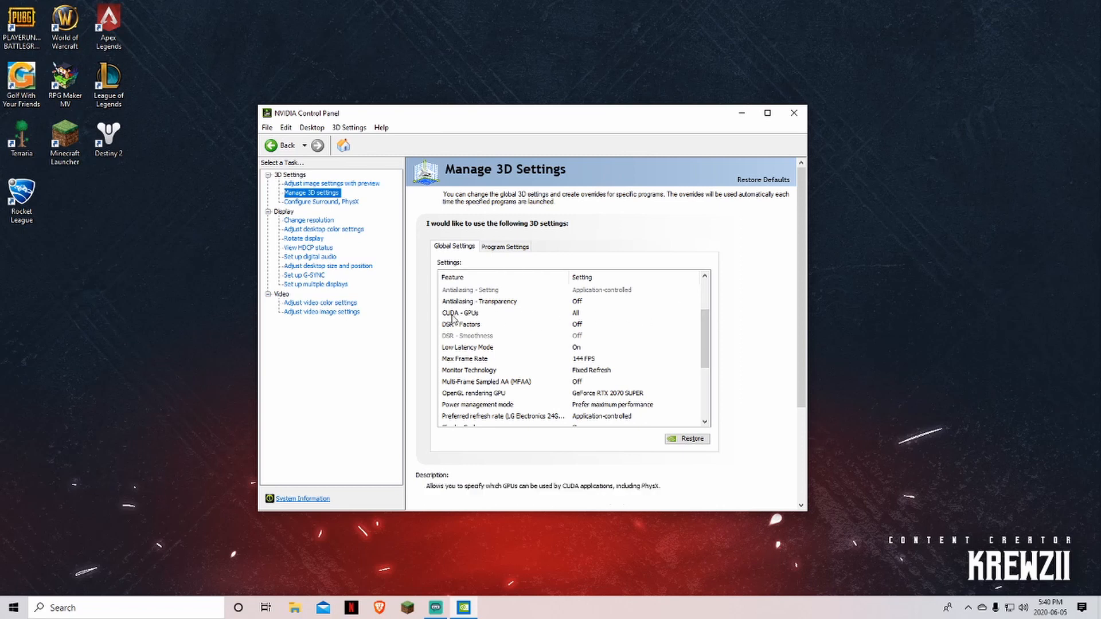
Set CUDA - GPUs to the GeForce RTX 2070 SUPER
click(578, 316)
click(578, 317)
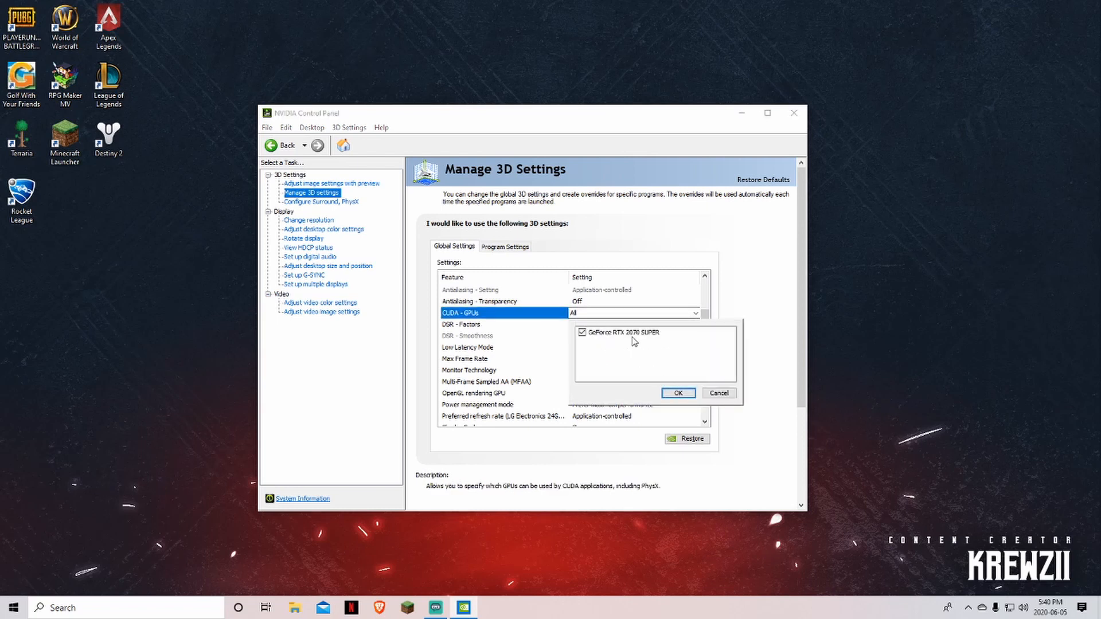
click(678, 392)
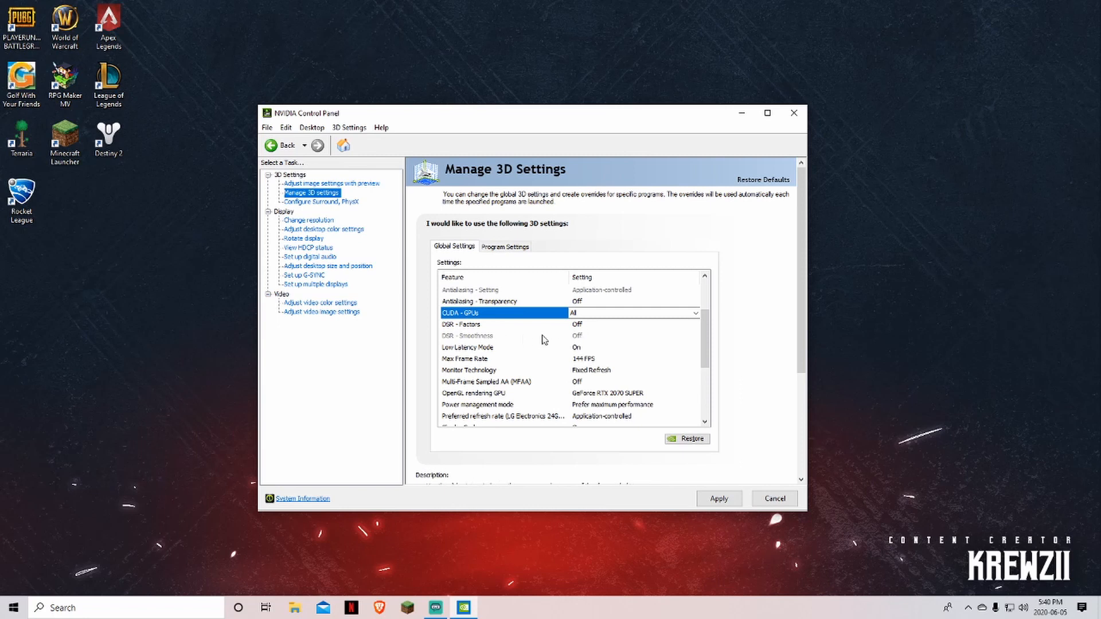
drag(707, 347, 710, 355)
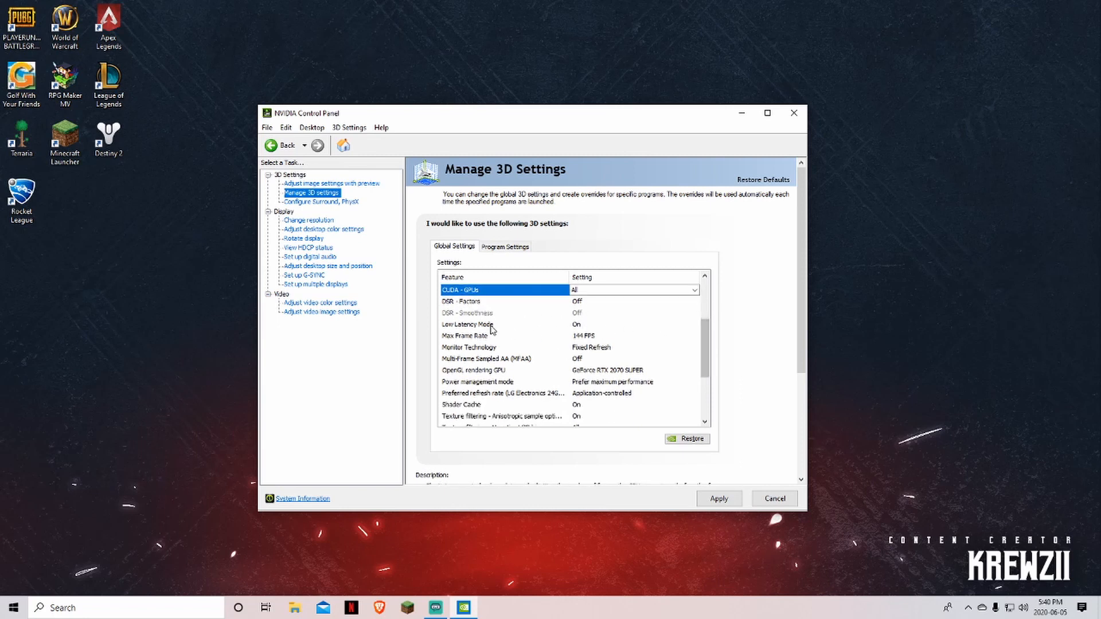
Set Low Latency Mode to On and bring up the Max Frame Rate options
click(577, 326)
click(578, 326)
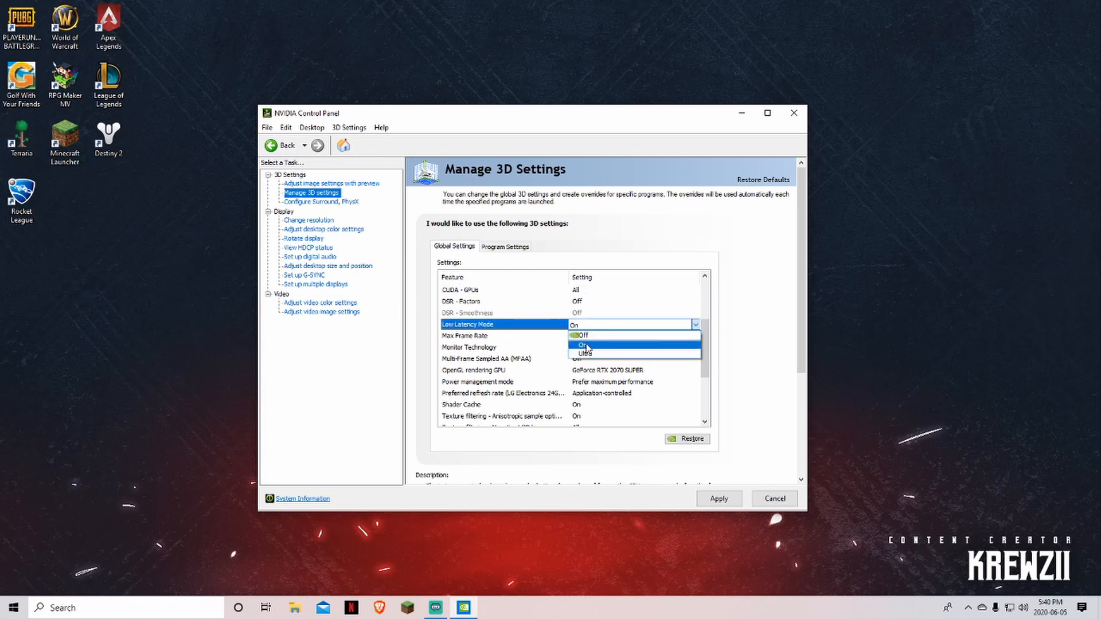
click(586, 348)
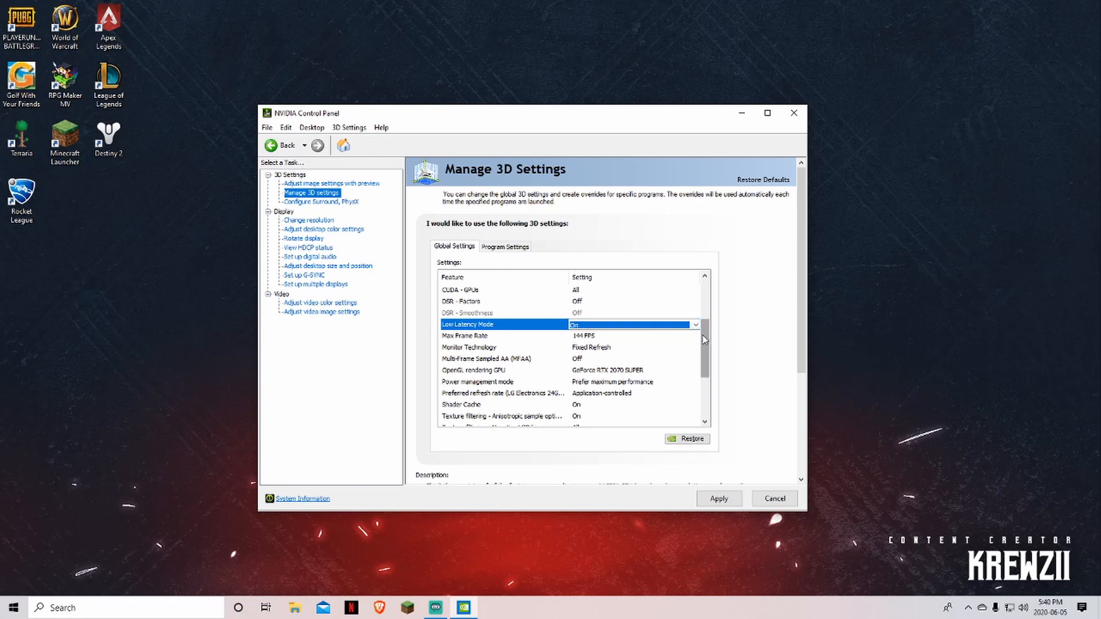
click(579, 337)
click(579, 336)
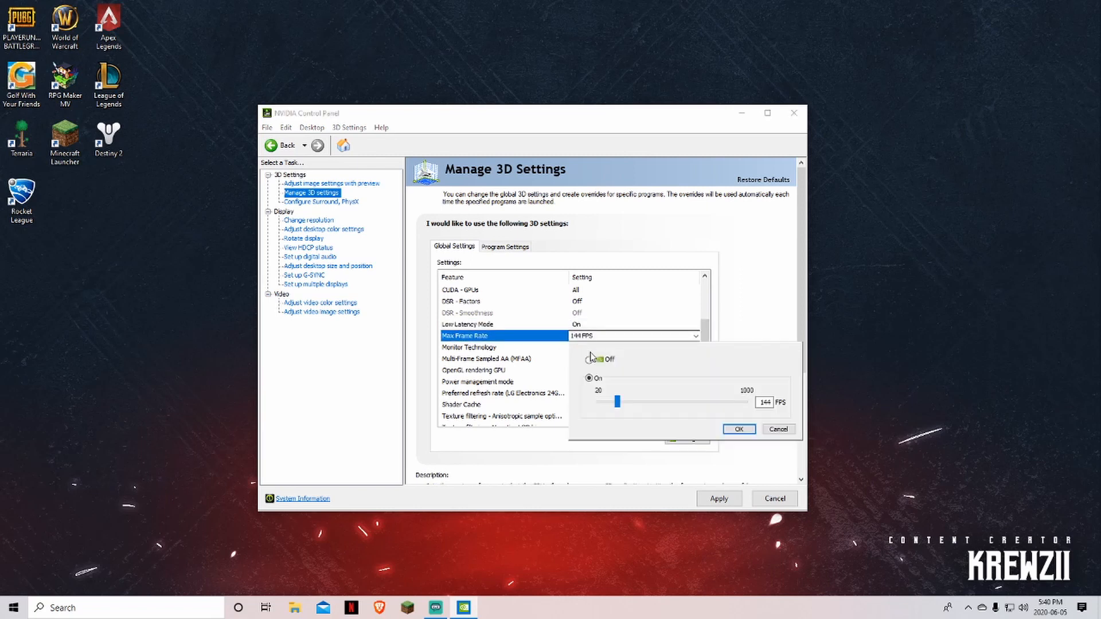
Confirm the Max Frame Rate limit at 144 FPS
double_click(766, 401)
click(739, 429)
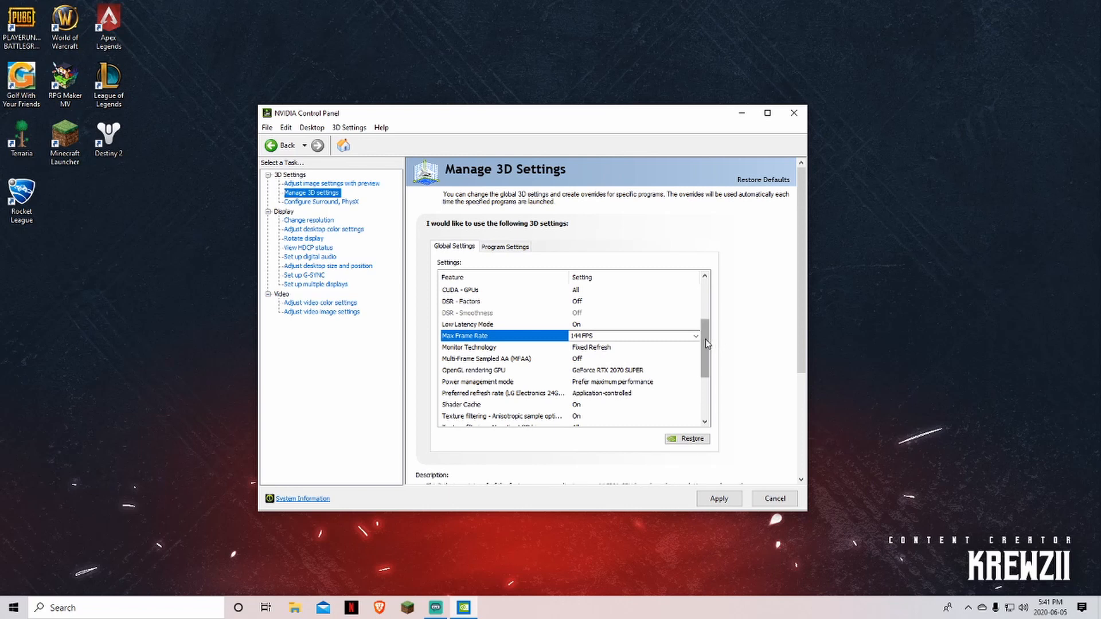
drag(705, 339, 703, 356)
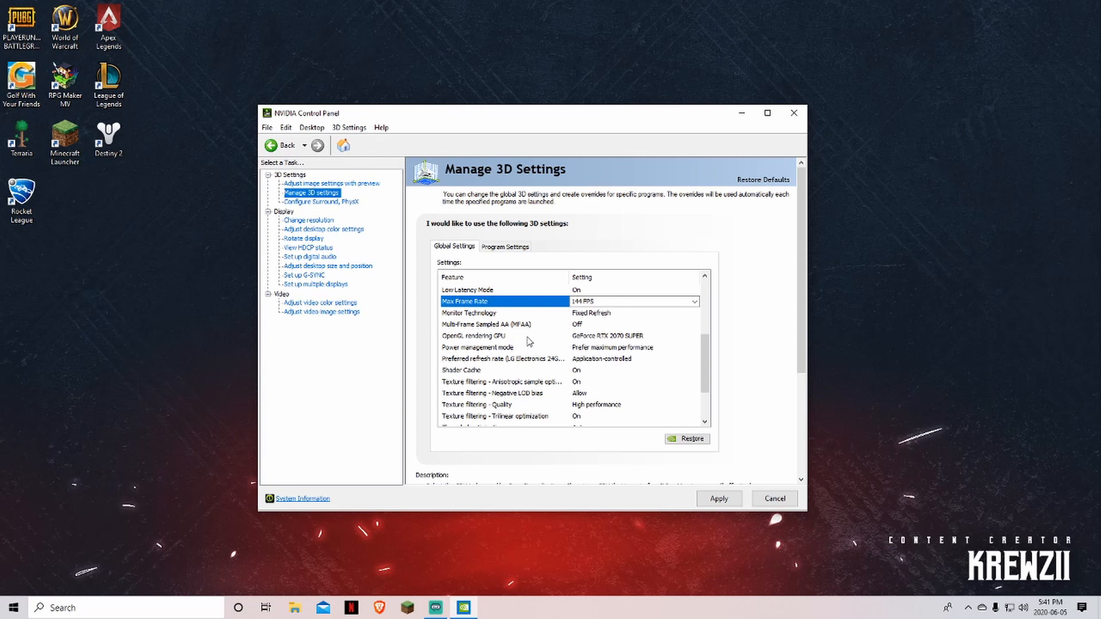
Set the OpenGL rendering GPU to the GeForce RTX 2070 SUPER
click(594, 339)
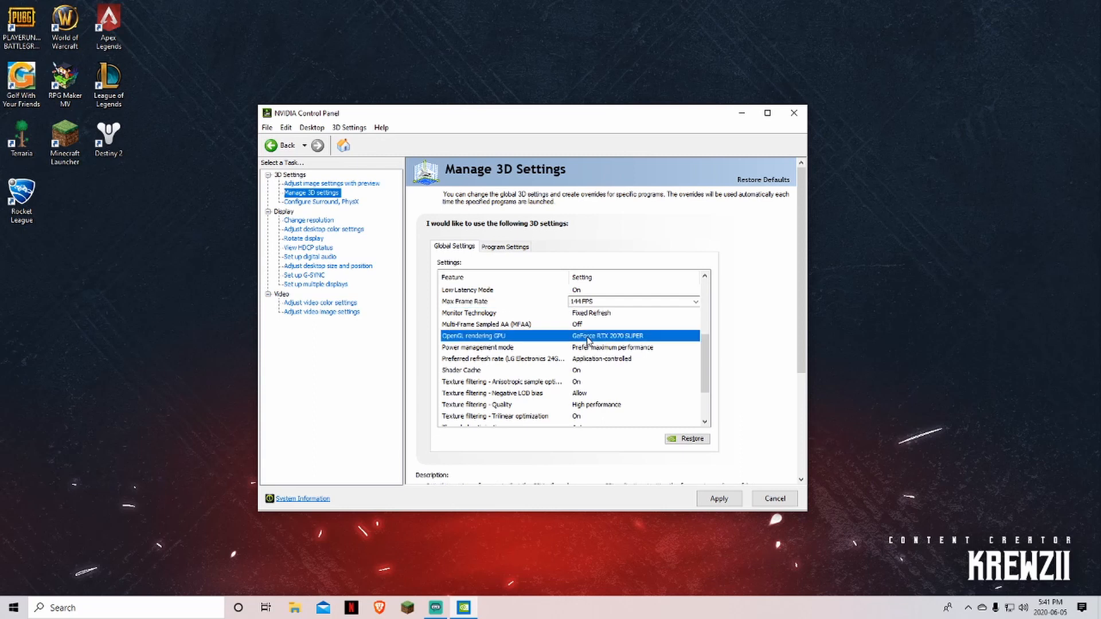
click(599, 338)
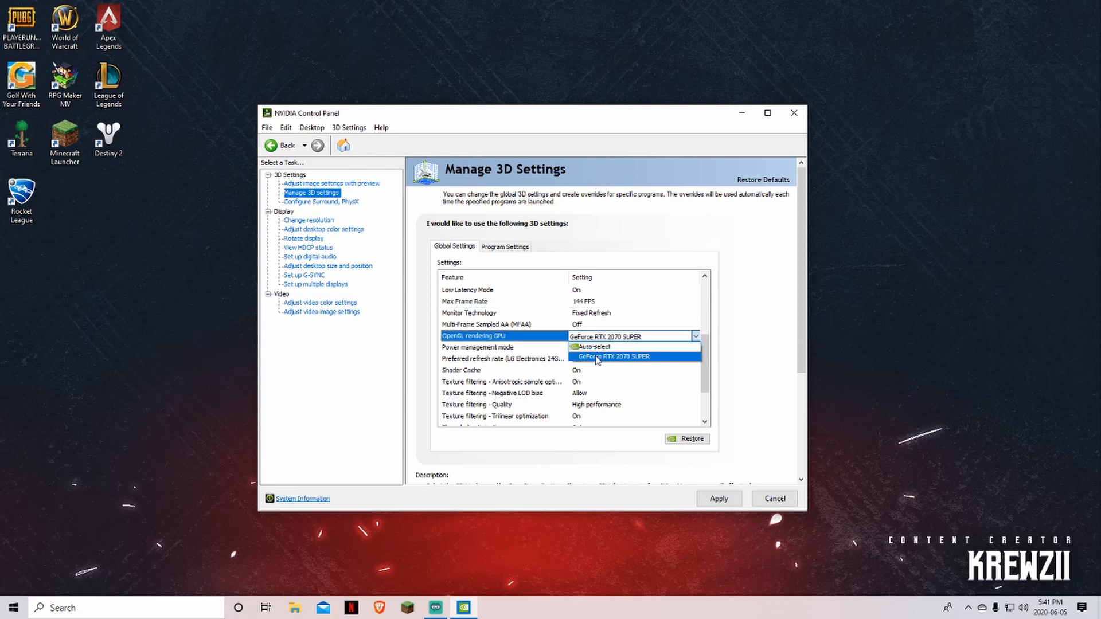
click(597, 357)
Keep Power management mode at Prefer maximum performance
scroll(692, 368, down, 2)
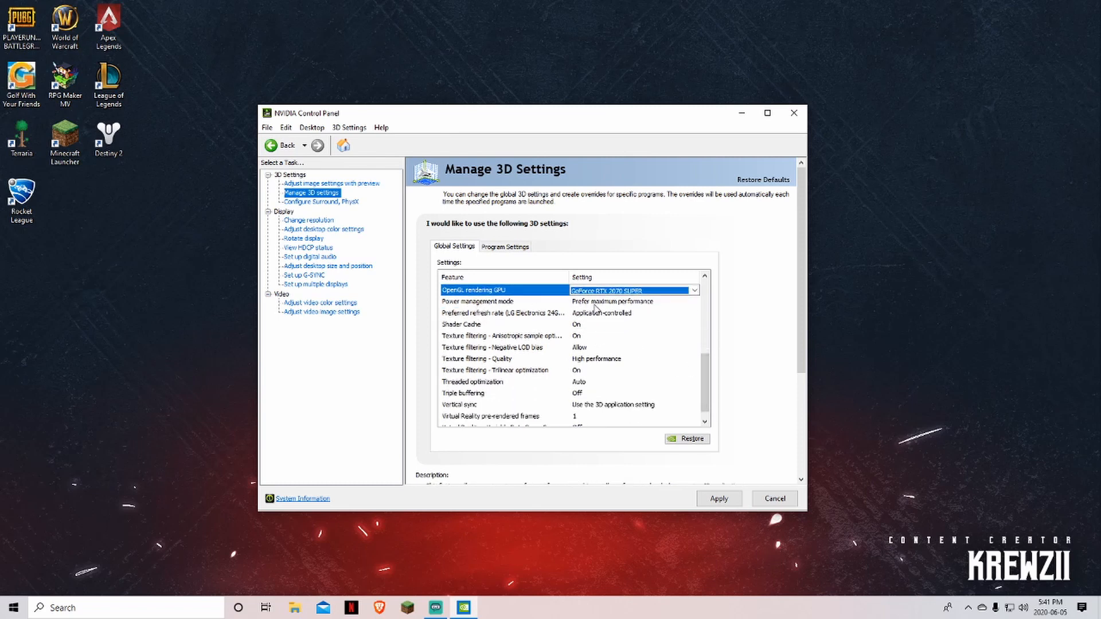
click(596, 304)
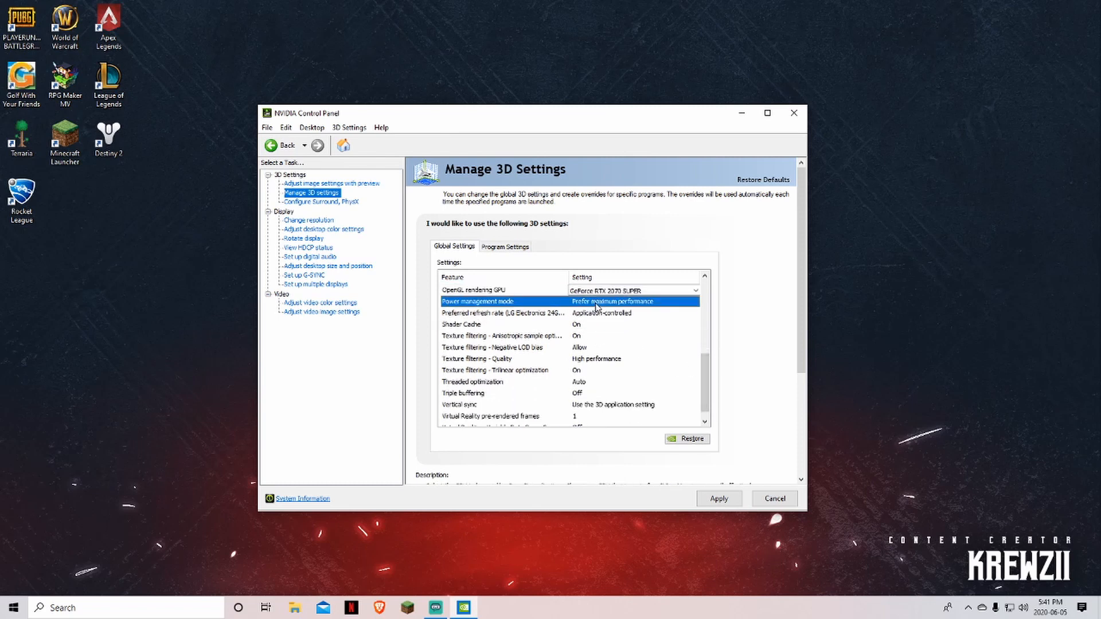
click(597, 303)
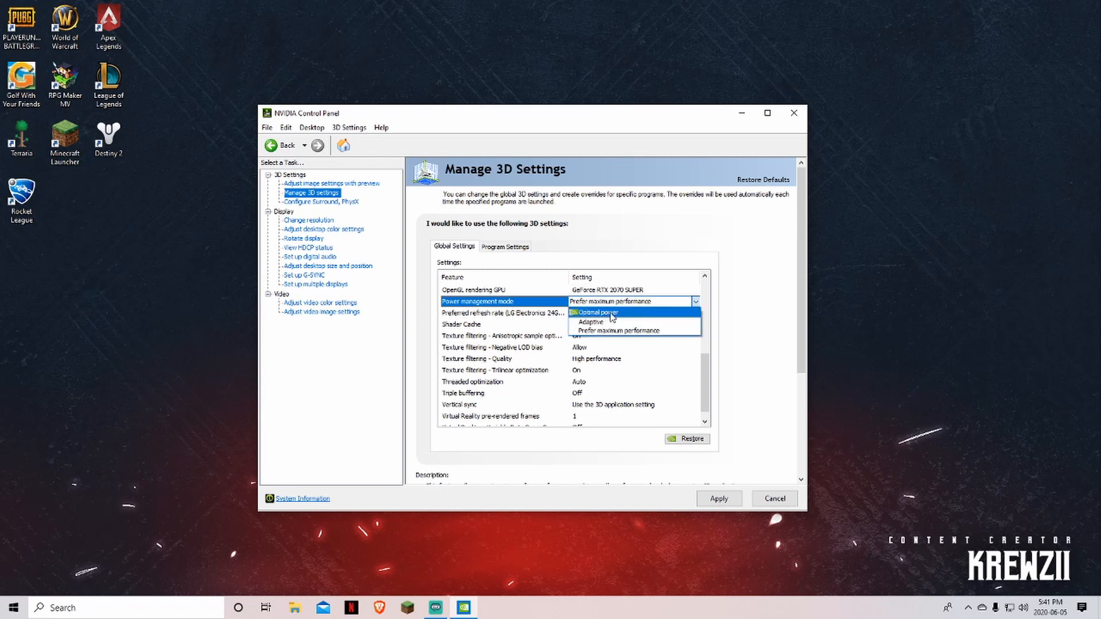
click(731, 308)
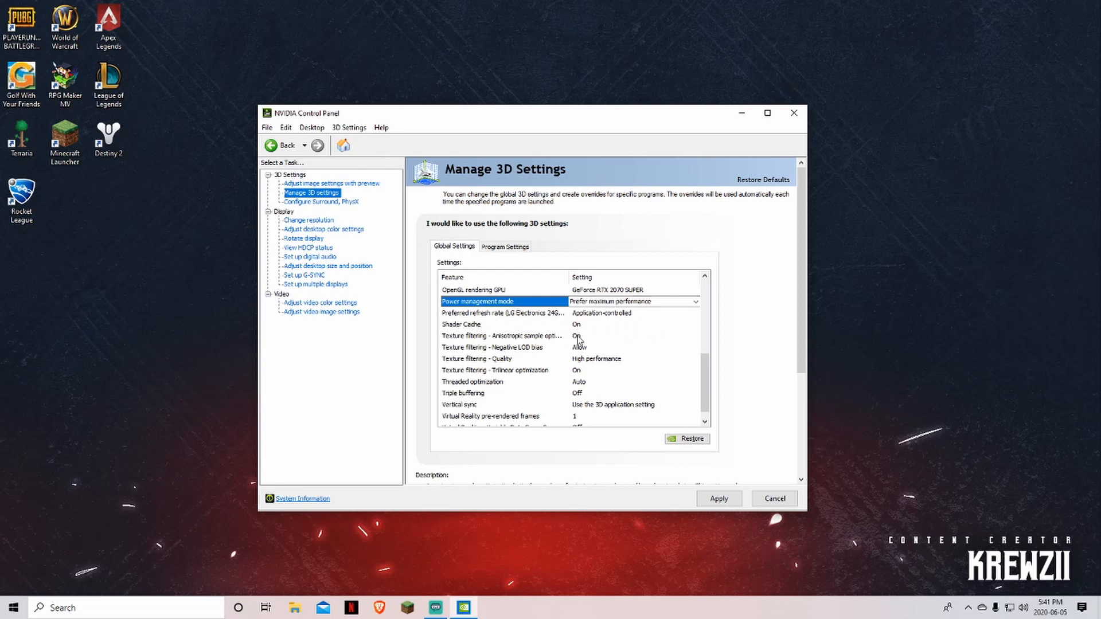
Keep Texture filtering - Quality at High performance and apply the global 3D settings
scroll(703, 364, down, 1)
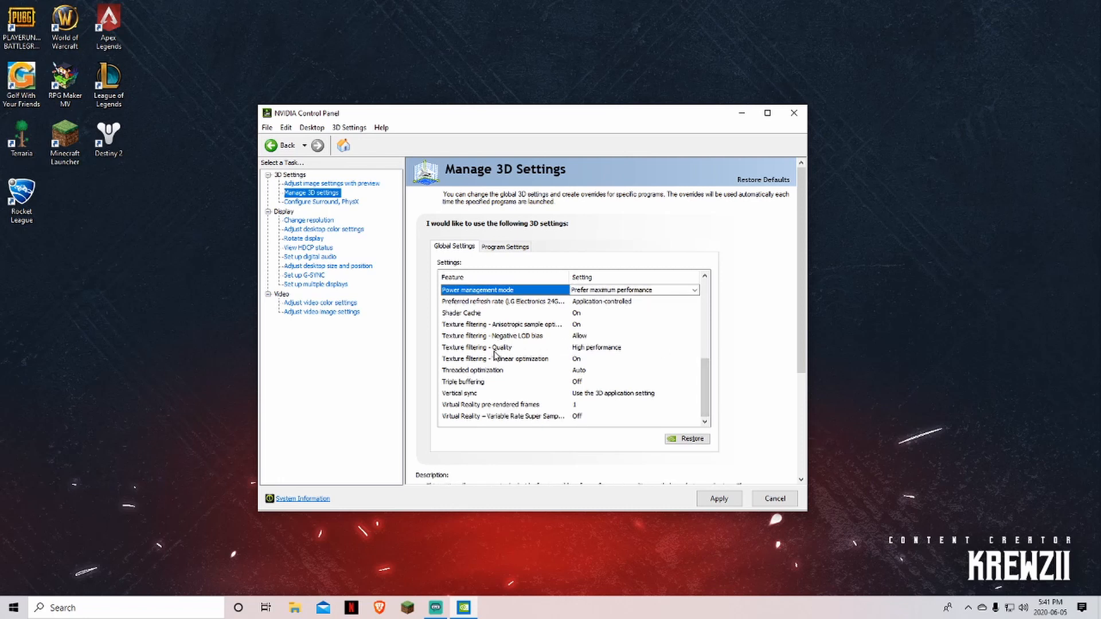
click(600, 352)
click(600, 352)
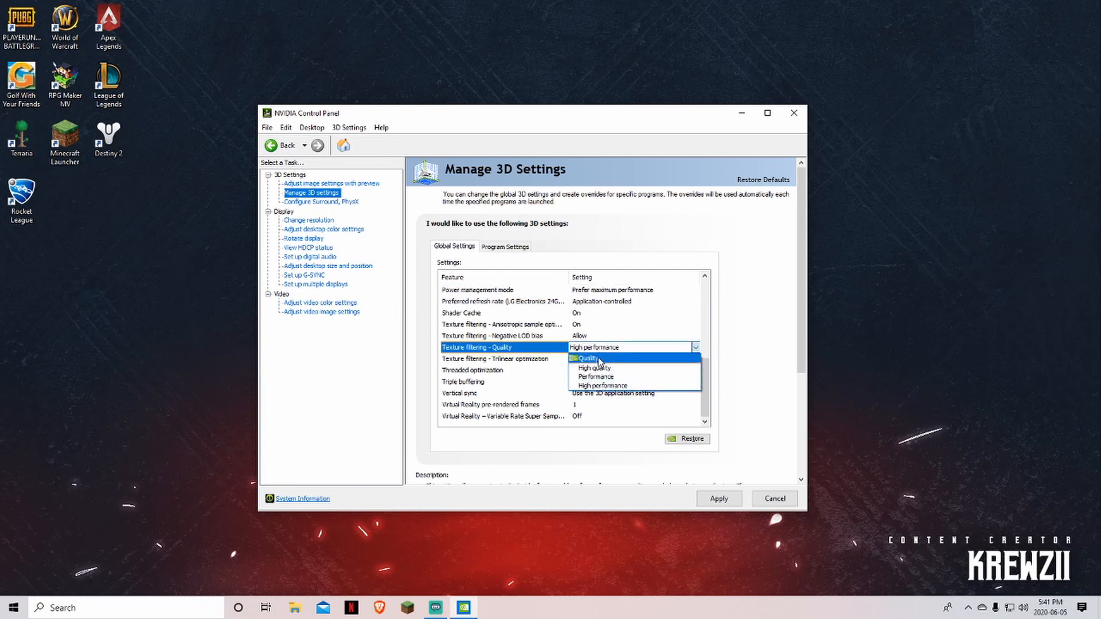
click(741, 341)
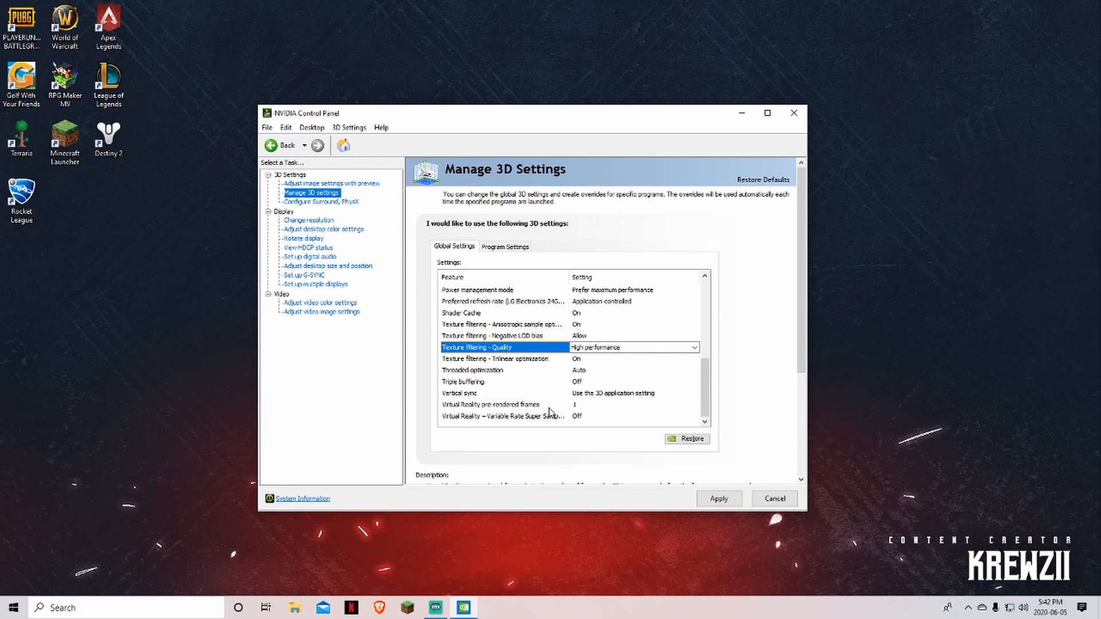
click(720, 500)
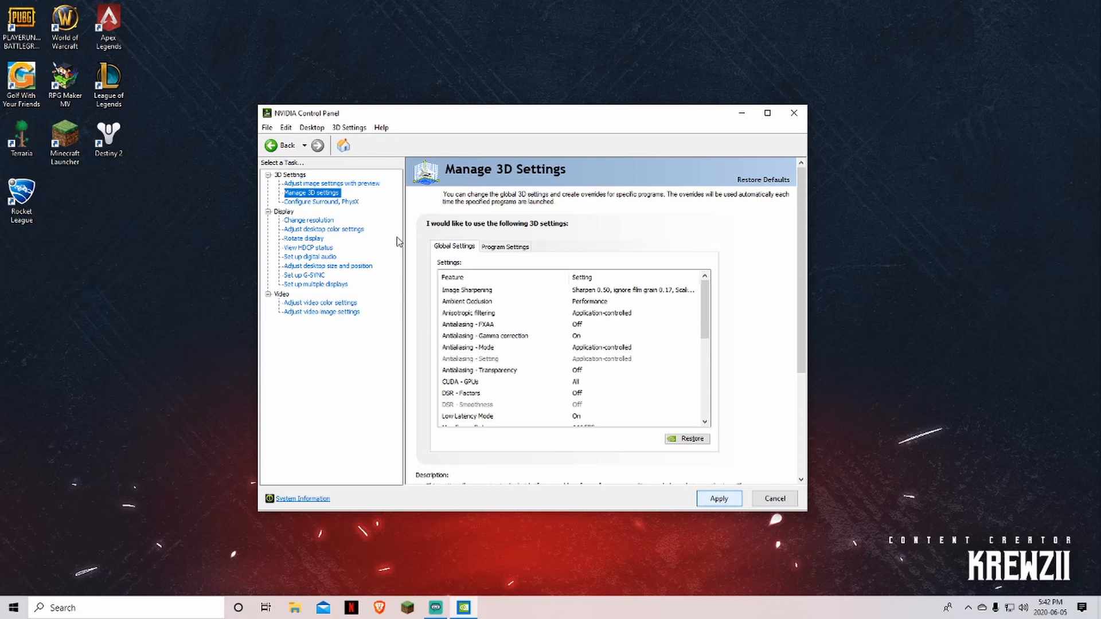
Keep the PhysX processor on the GeForce RTX 2070 SUPER, then go to Change resolution
click(311, 202)
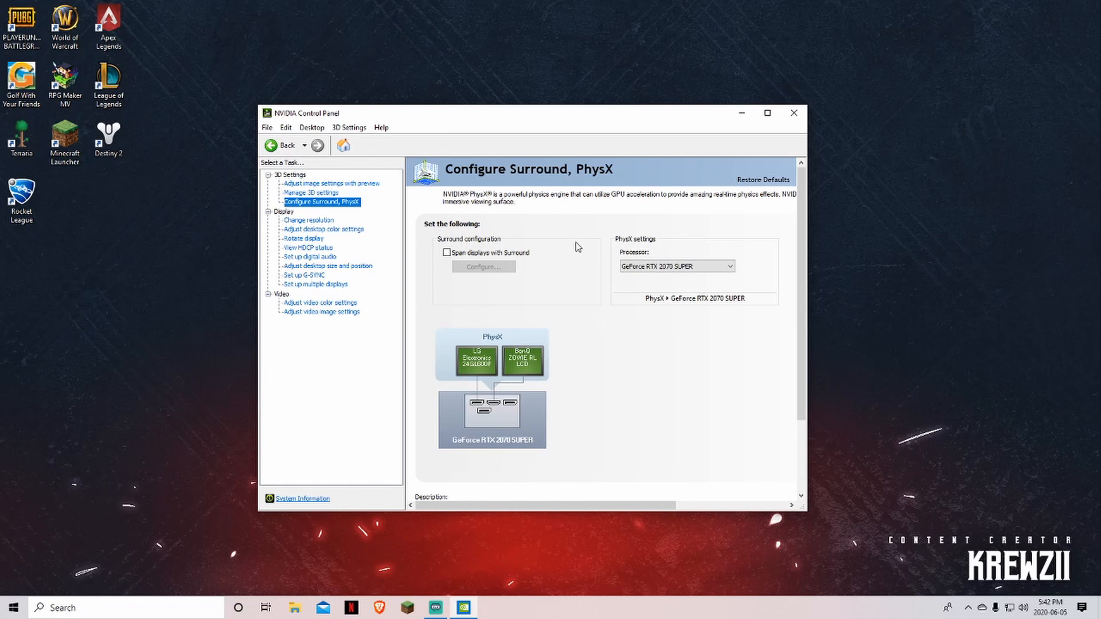
click(730, 268)
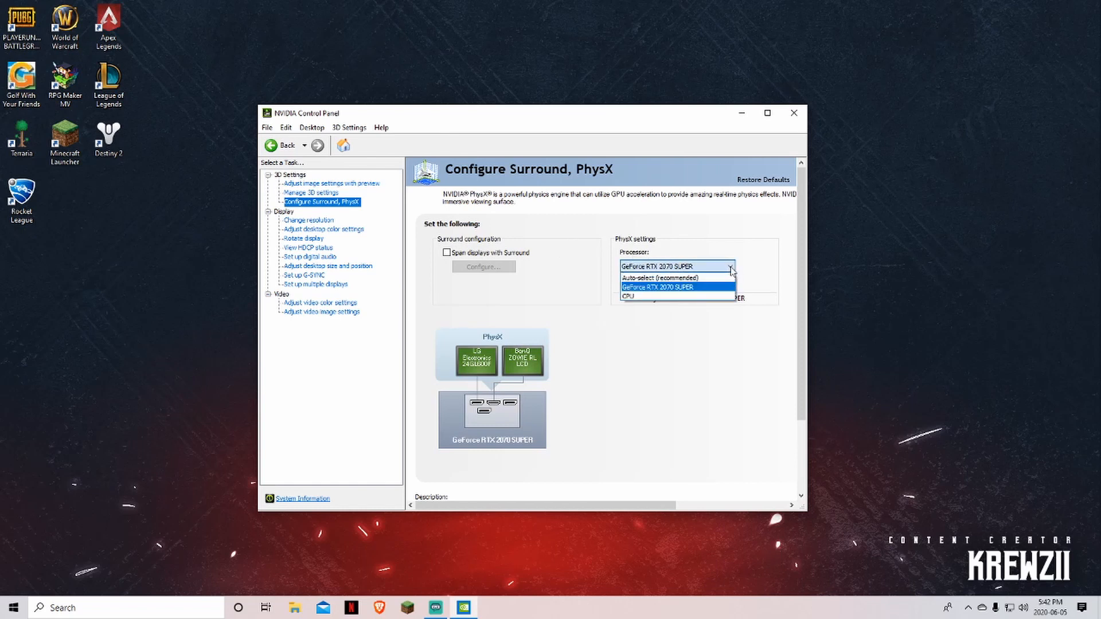
click(663, 290)
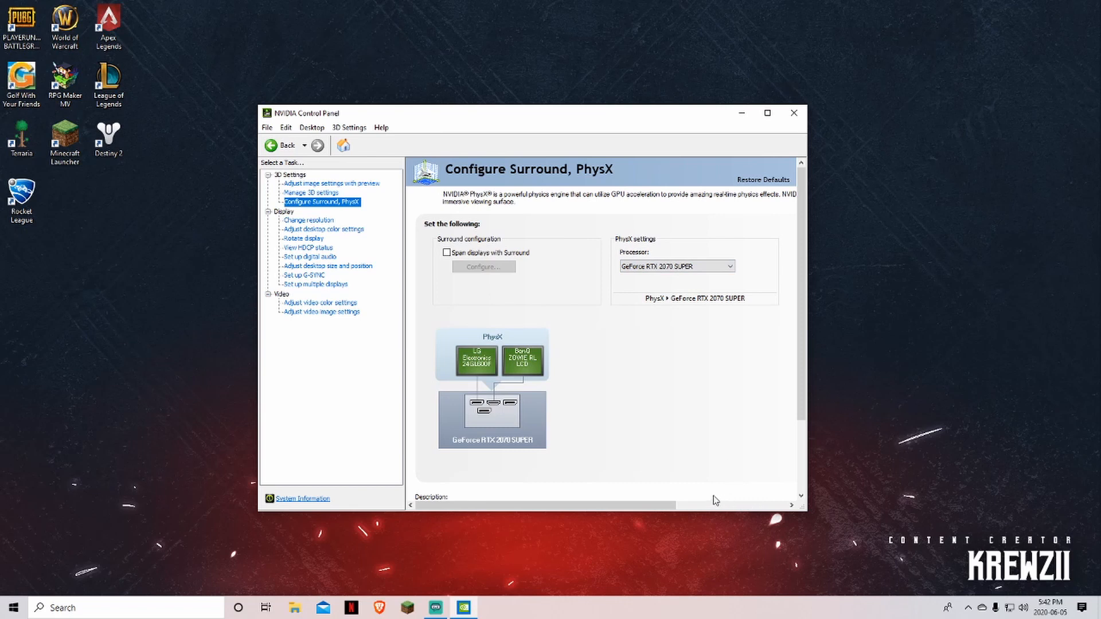
click(304, 221)
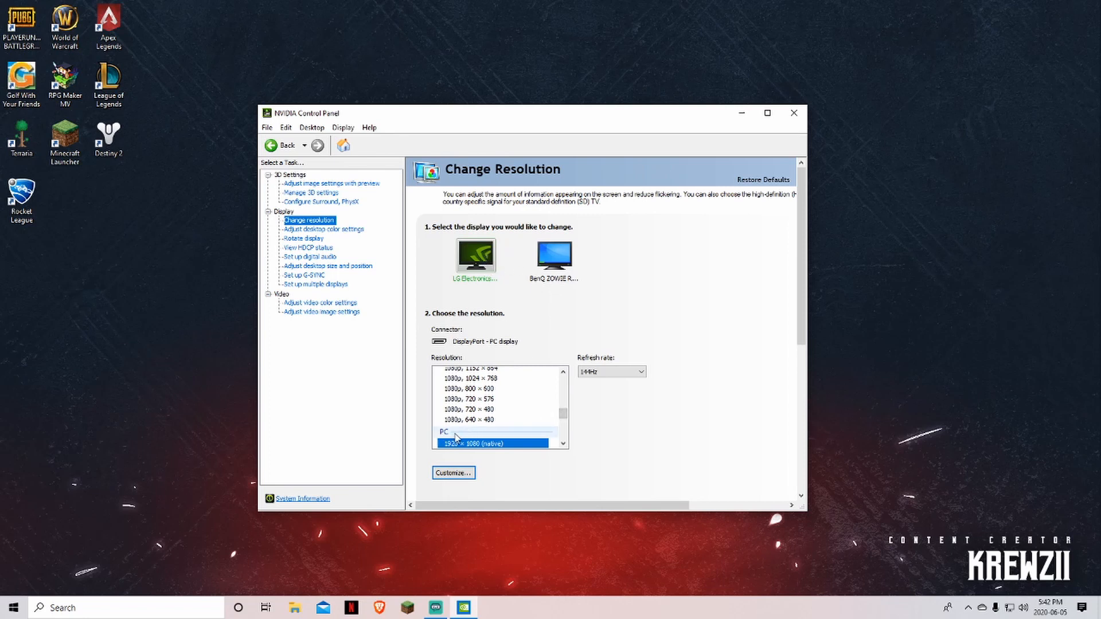
Confirm native 1920 × 1080 resolution on both the LG and BenQ ZOWIE displays
click(481, 447)
click(563, 264)
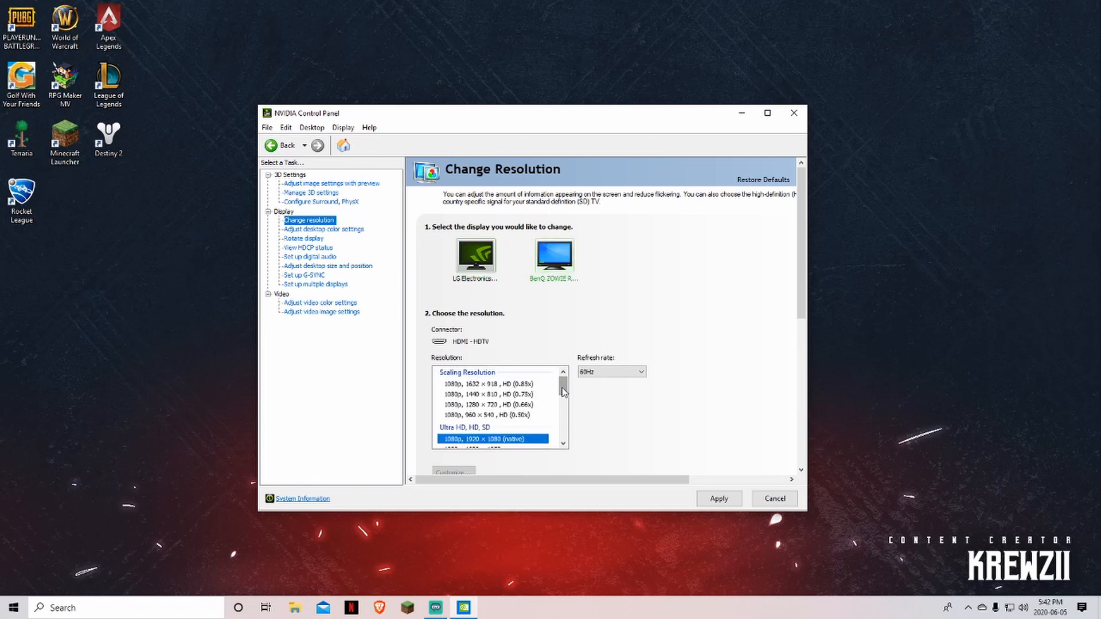
mouse_move(562, 391)
mouse_down()
mouse_move(563, 440)
mouse_move(562, 392)
mouse_up()
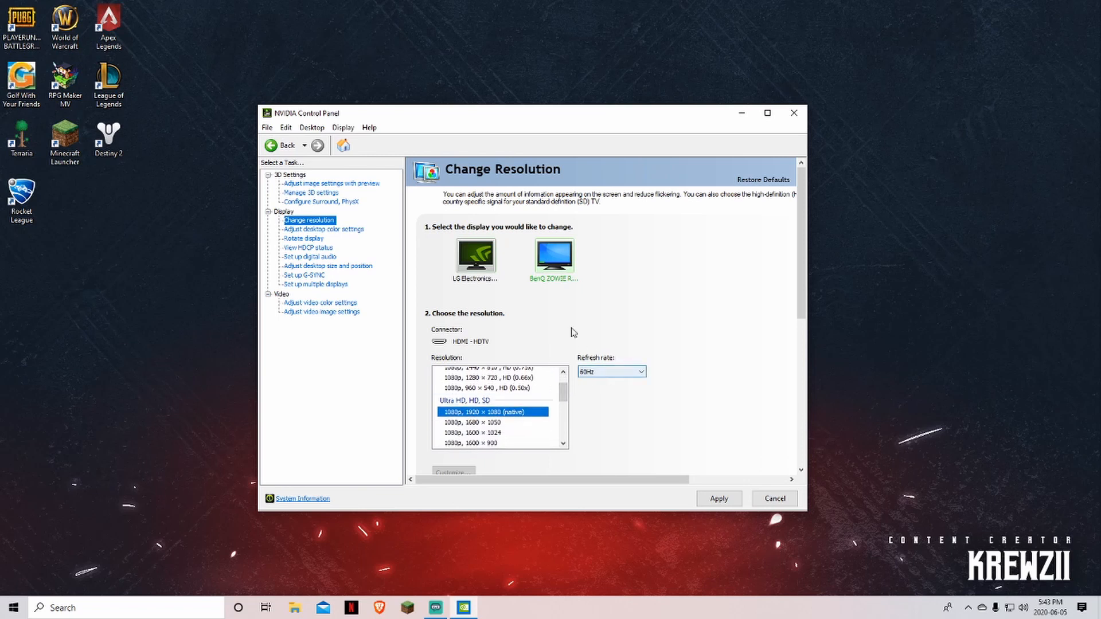
scroll(518, 401, up, 1)
scroll(518, 401, down, 2)
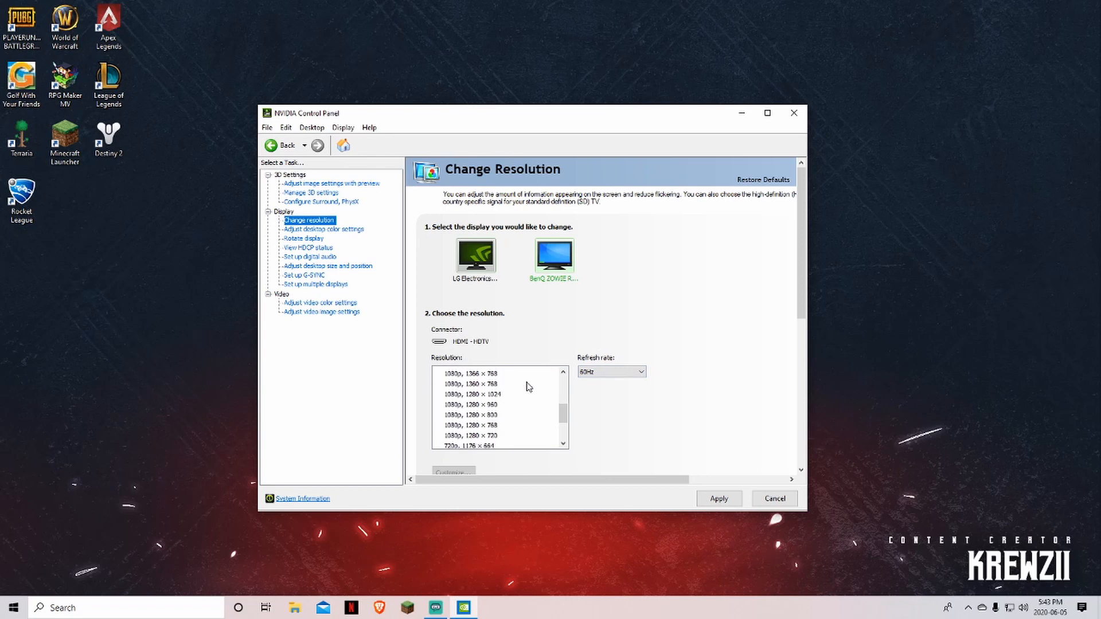
scroll(525, 390, up, 3)
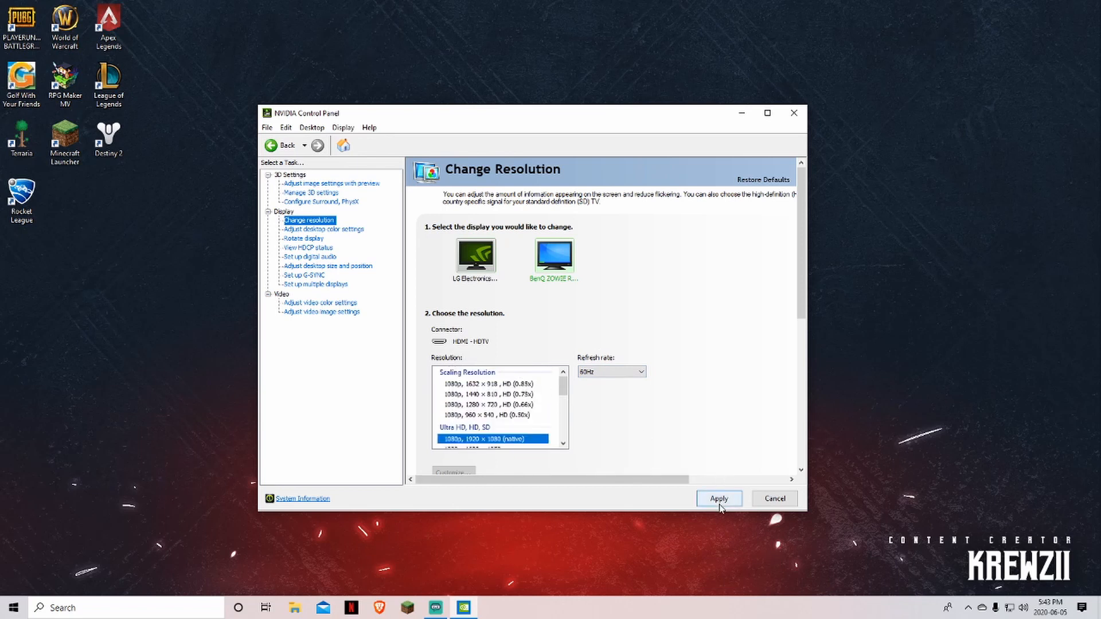
click(315, 230)
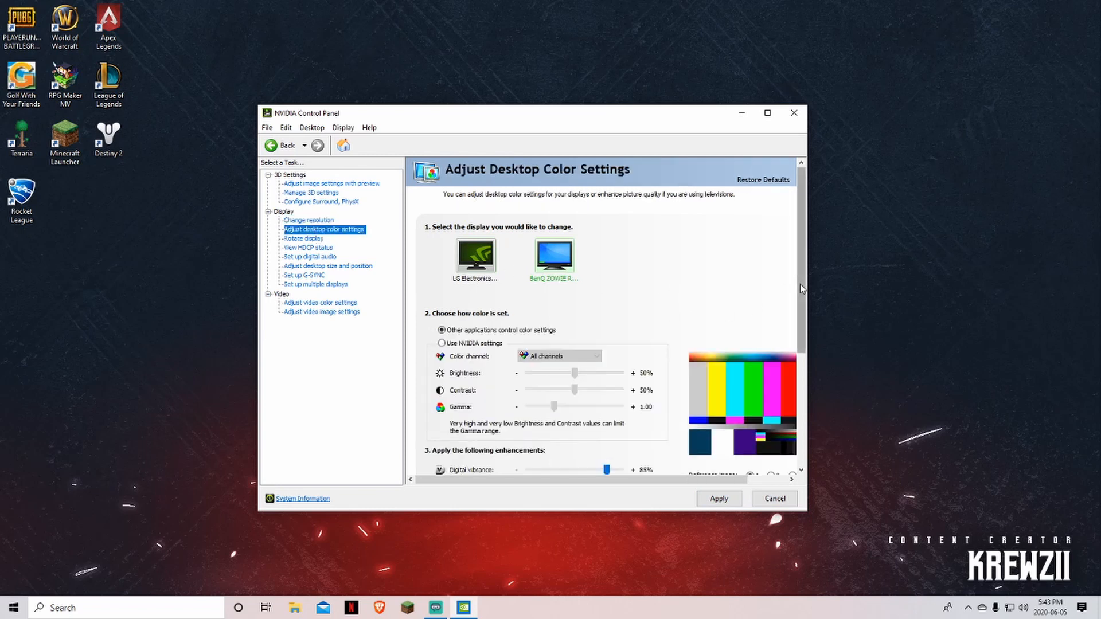
Set the LG Electronics display's digital vibrance slider to 85%
drag(799, 284, 782, 335)
mouse_move(606, 387)
mouse_down()
mouse_move(519, 389)
mouse_move(623, 388)
mouse_move(545, 387)
mouse_move(609, 385)
mouse_move(550, 389)
mouse_move(596, 391)
mouse_up()
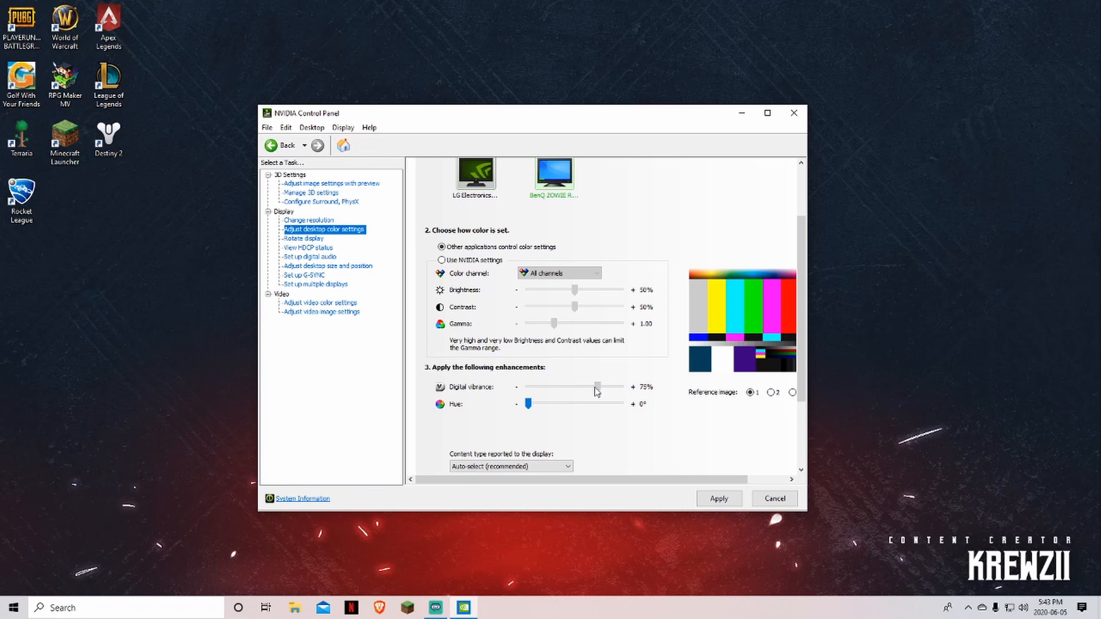
scroll(584, 369, up, 3)
click(481, 221)
scroll(637, 278, down, 2)
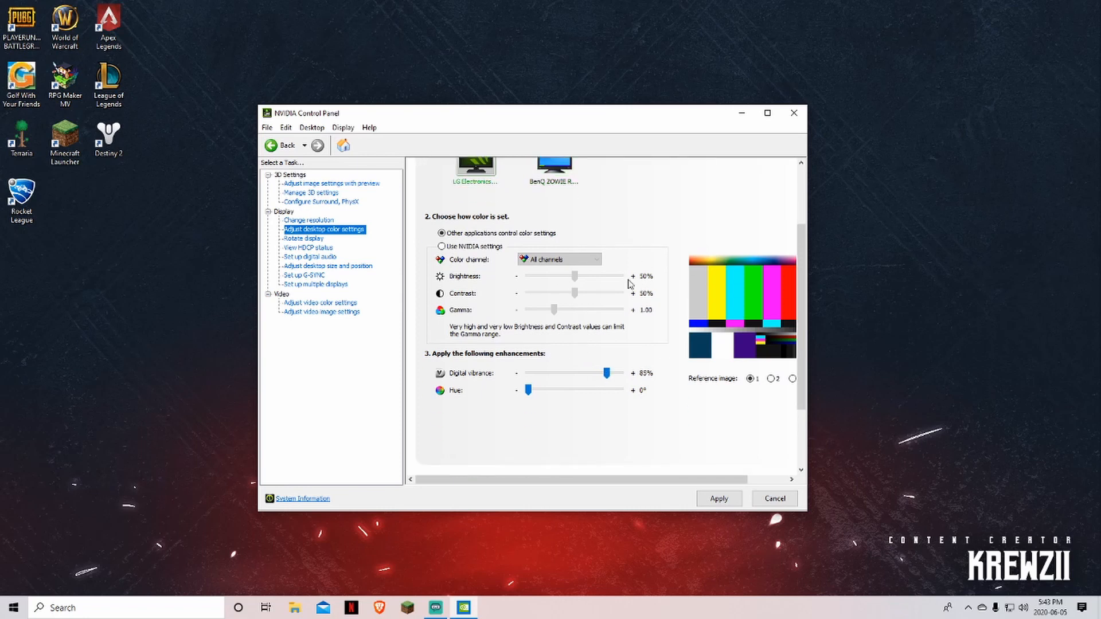
scroll(629, 283, up, 1)
click(554, 186)
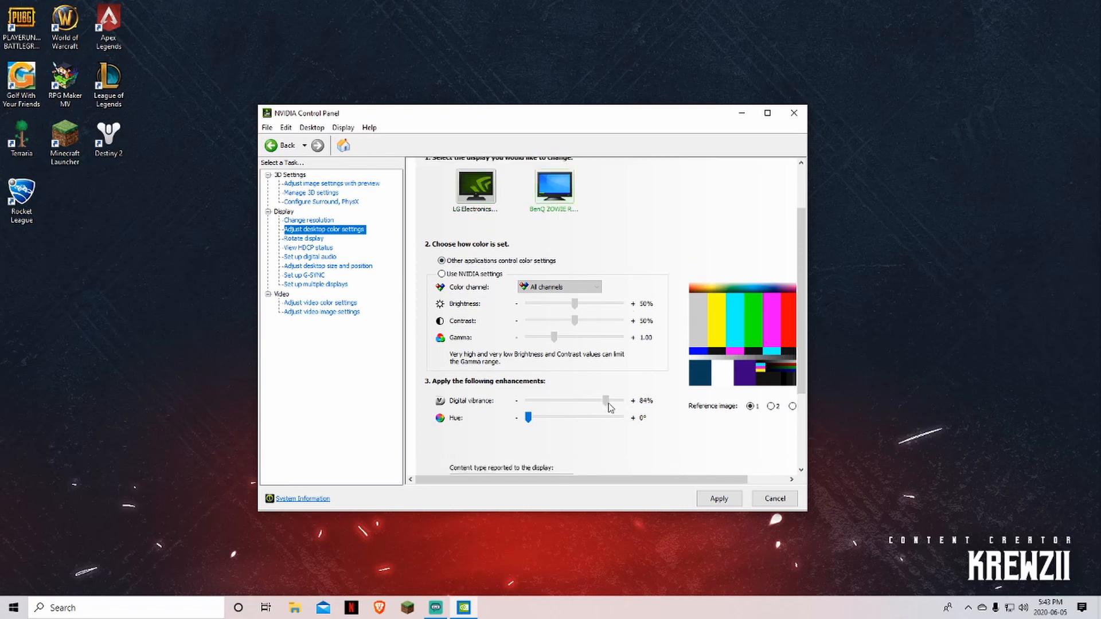
click(490, 208)
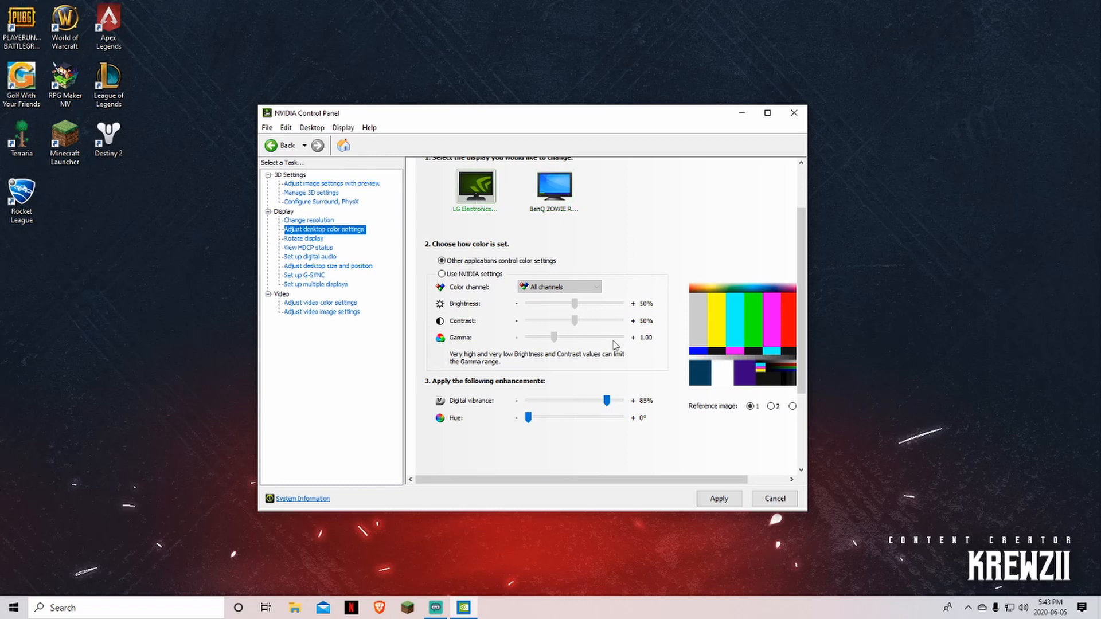
mouse_move(606, 400)
mouse_down()
mouse_move(521, 401)
mouse_move(609, 405)
mouse_up()
Review Set up G-SYNC without applying pending colour changes, then close the control panel
click(319, 277)
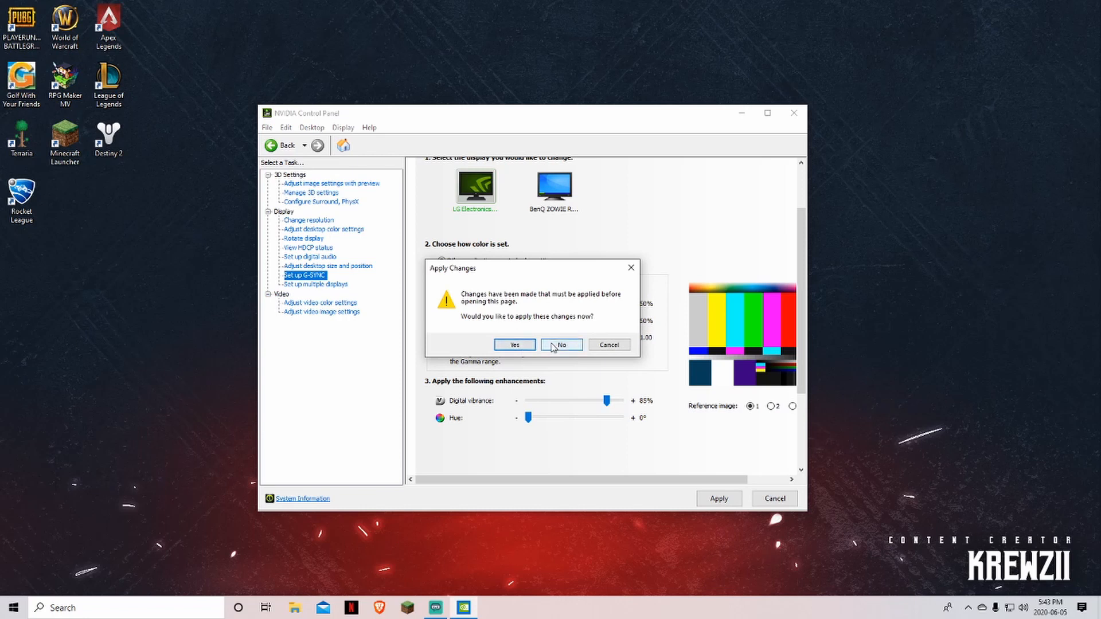
click(553, 345)
click(317, 275)
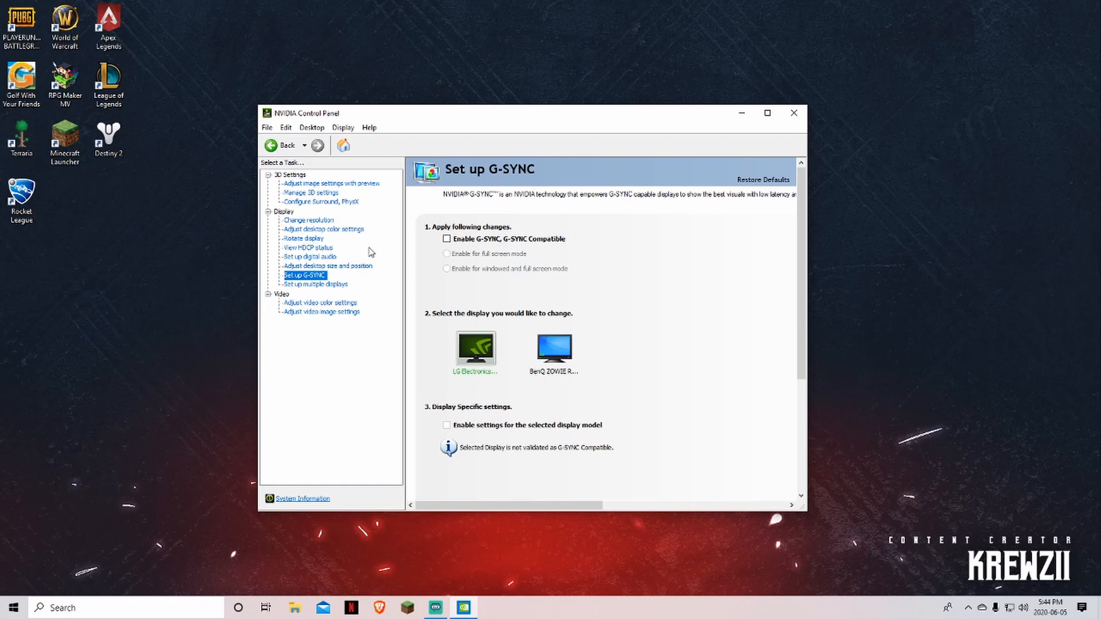
click(793, 113)
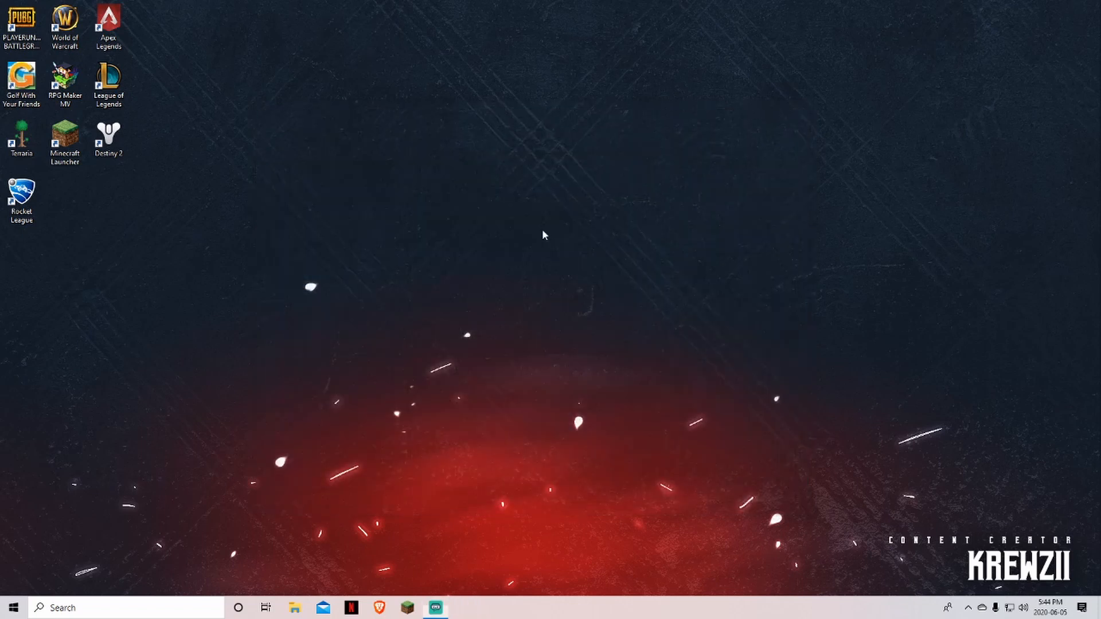